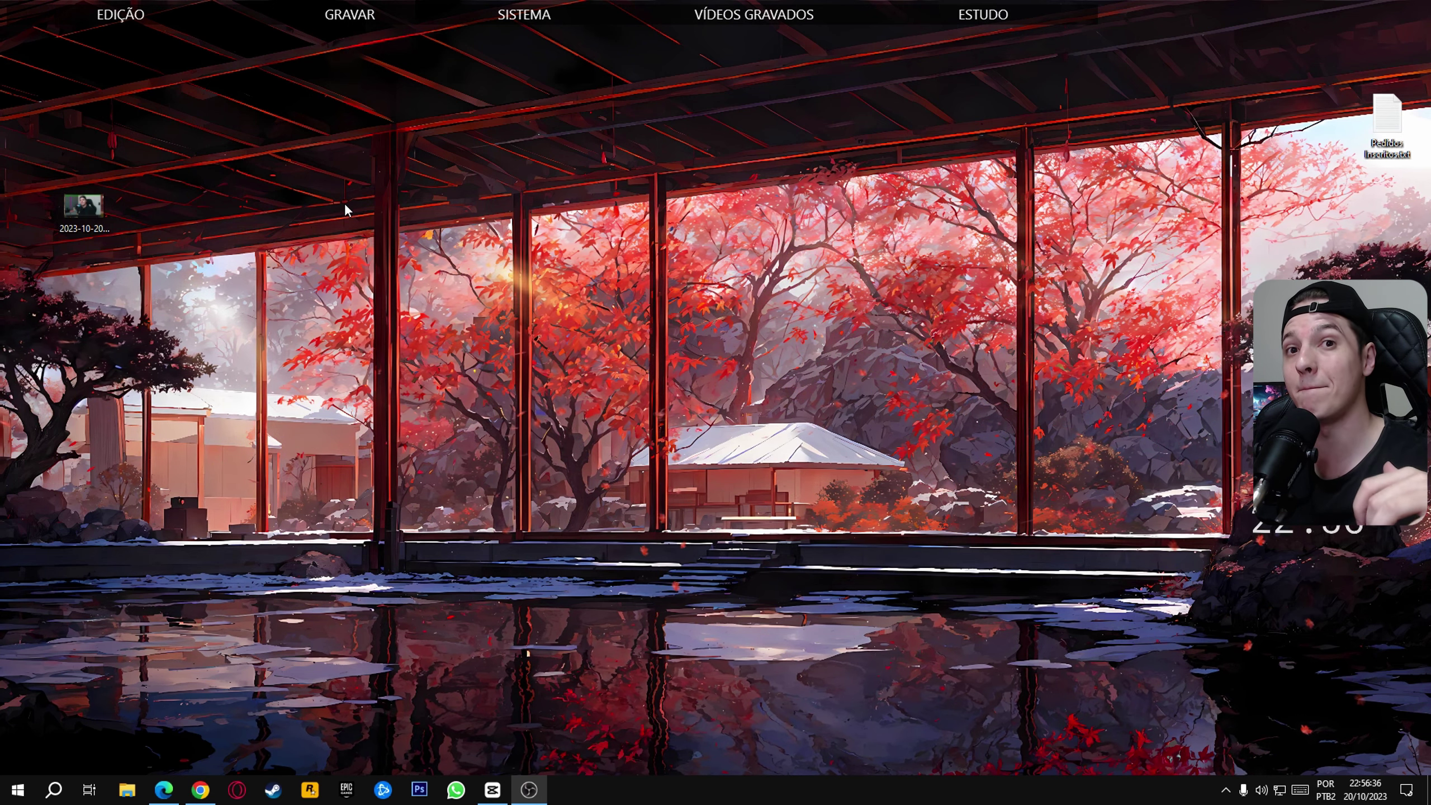
Launch CapCut and open the existing project 0905
double_click(83, 207)
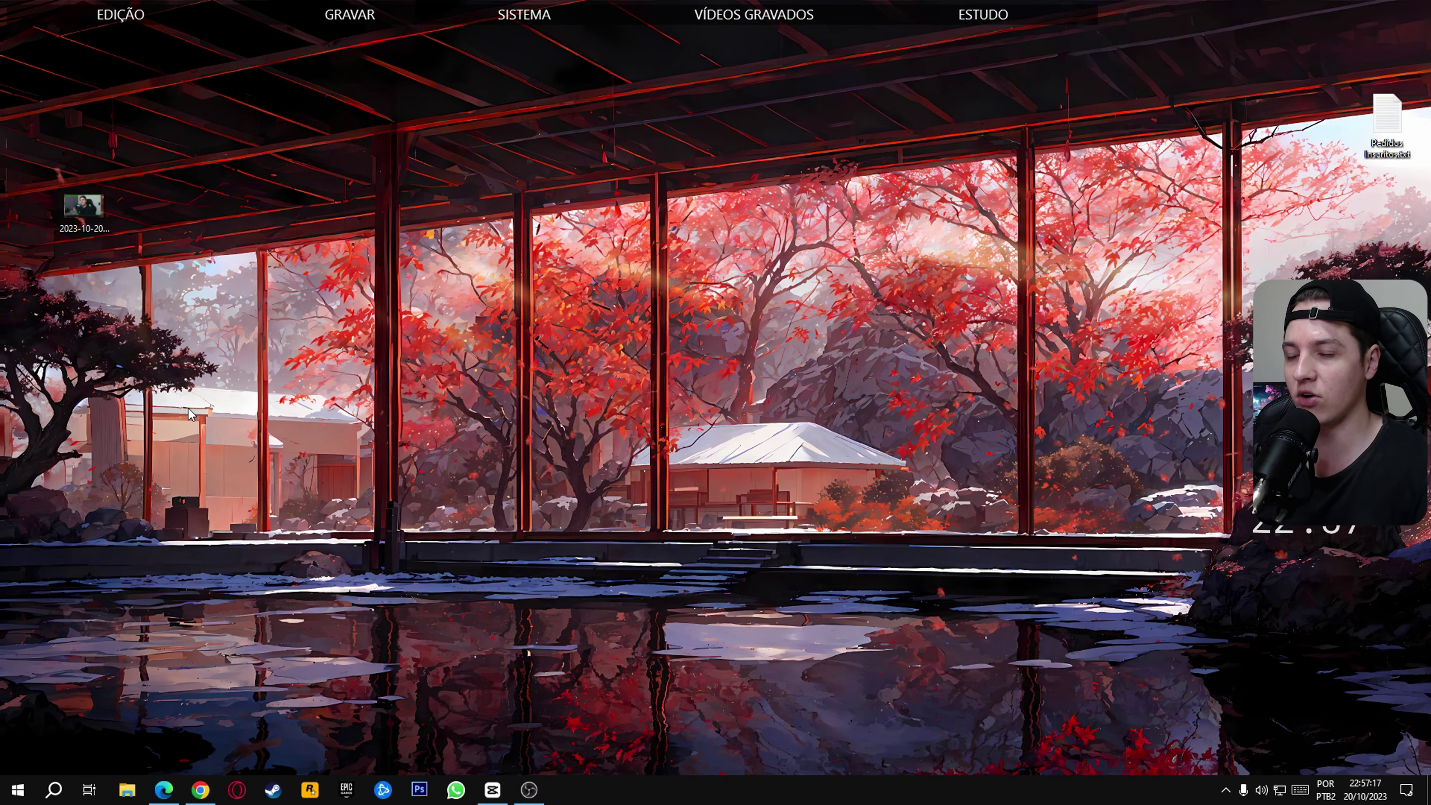
mouse_move(149, 19)
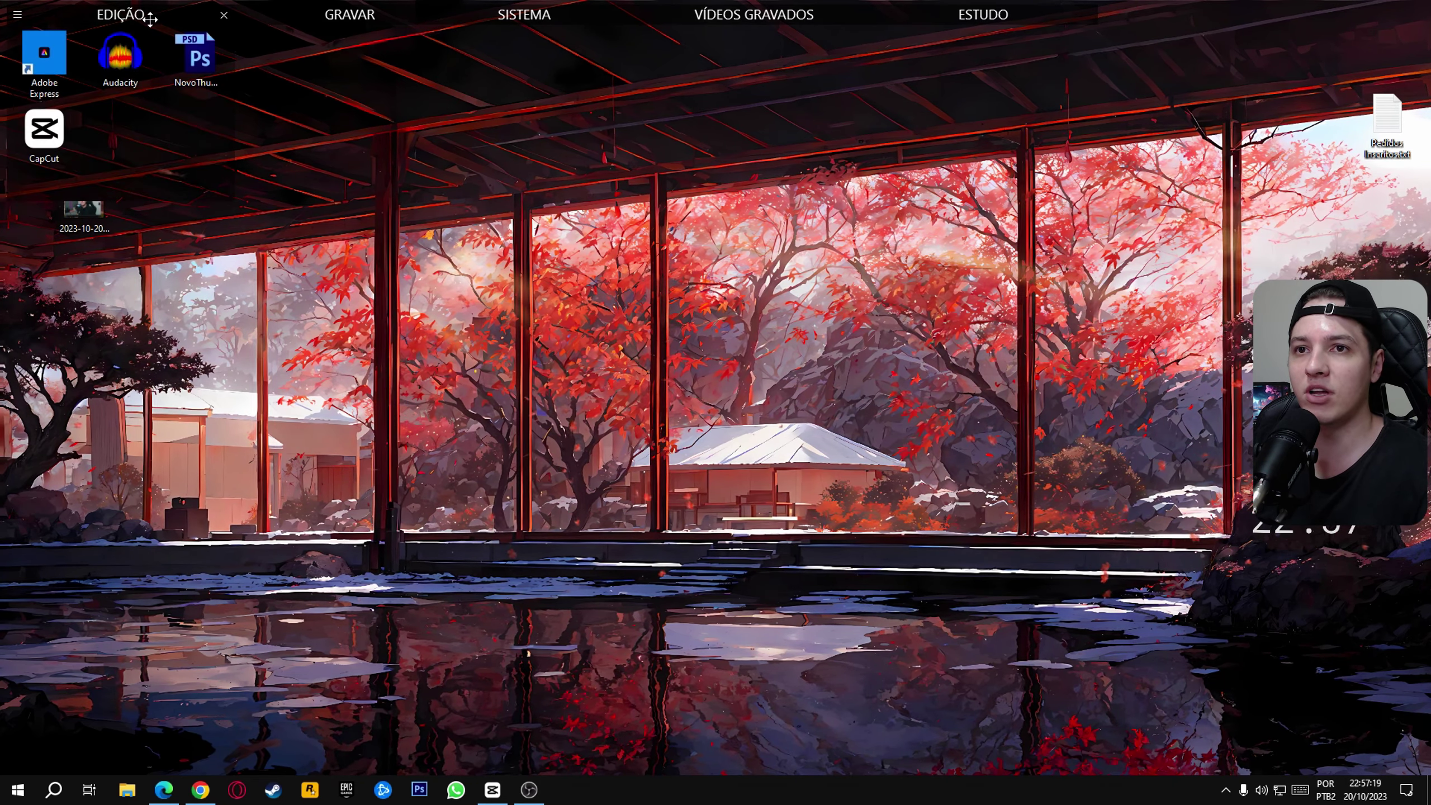
double_click(44, 130)
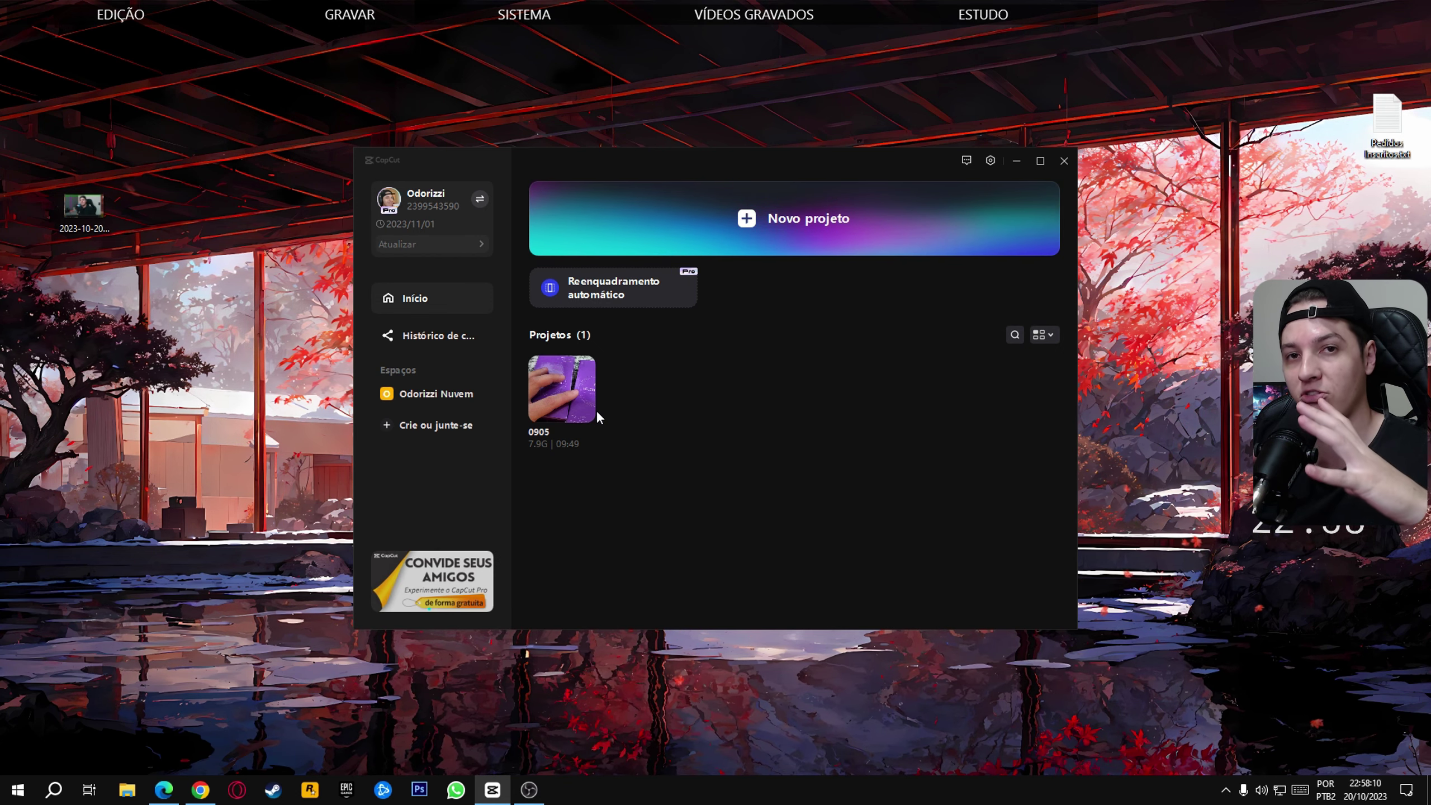
left_click(573, 388)
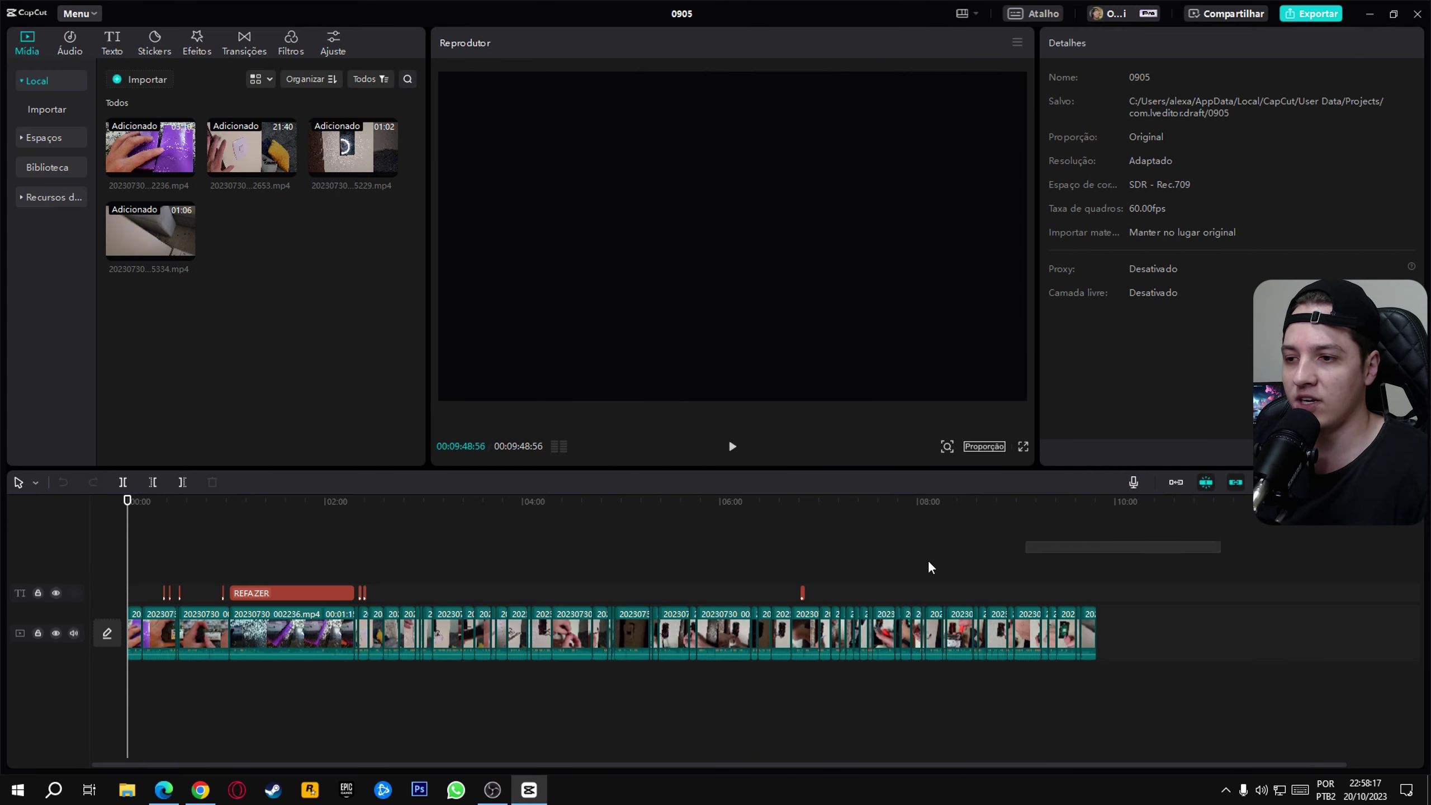
Open the file location of the source clip 20230730_002653.mp4 and close the project editor
left_click_drag(930, 566, 94, 692)
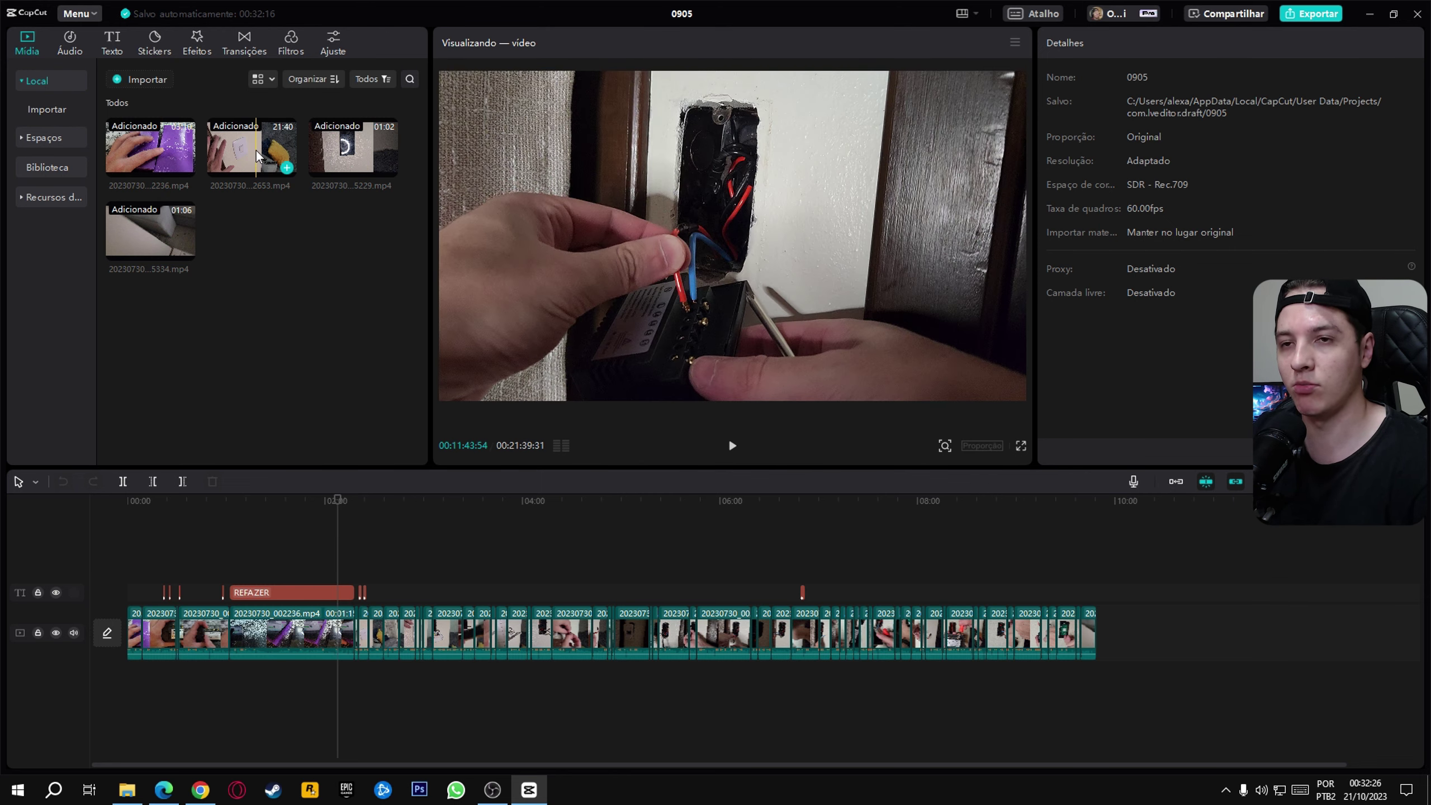
right_click(257, 155)
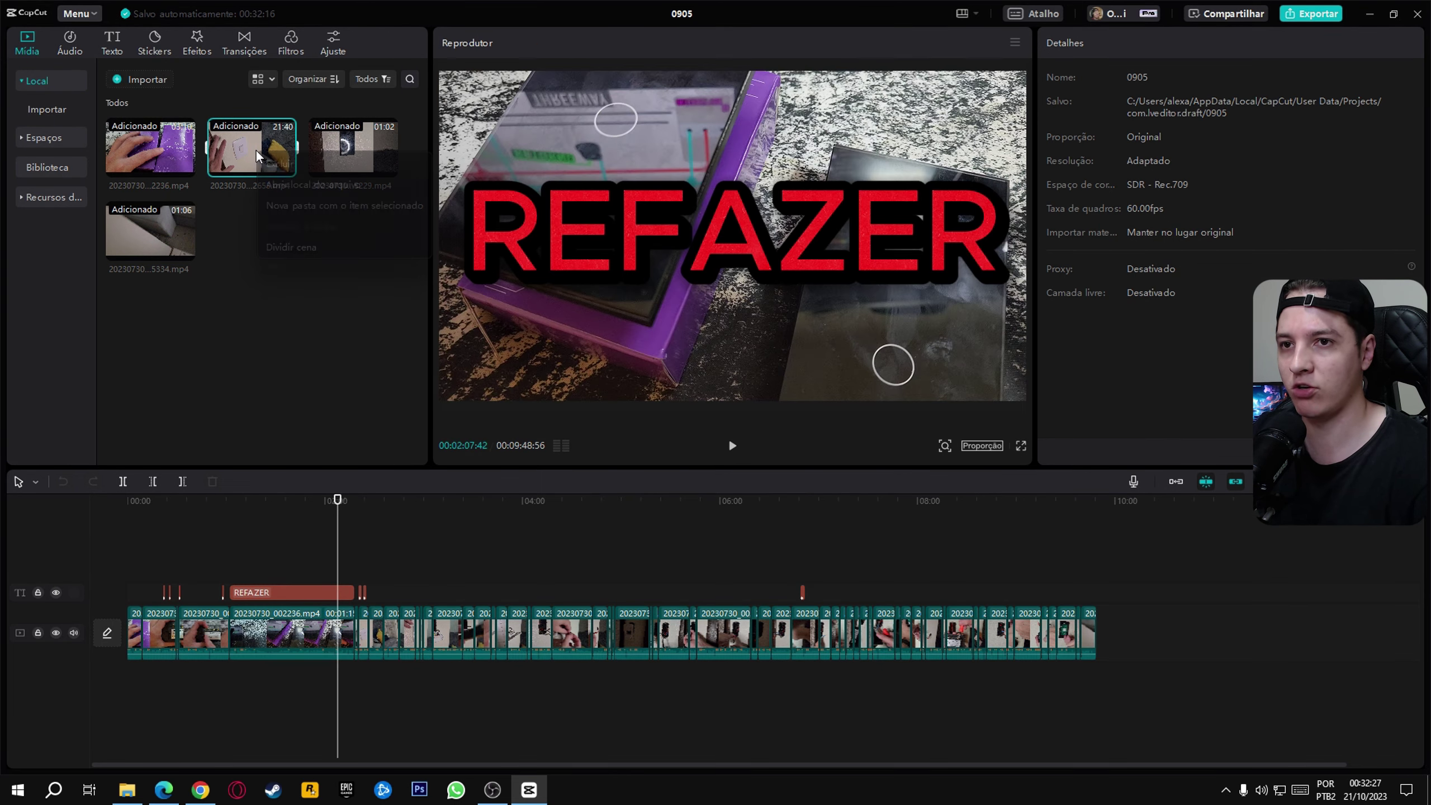
left_click(290, 191)
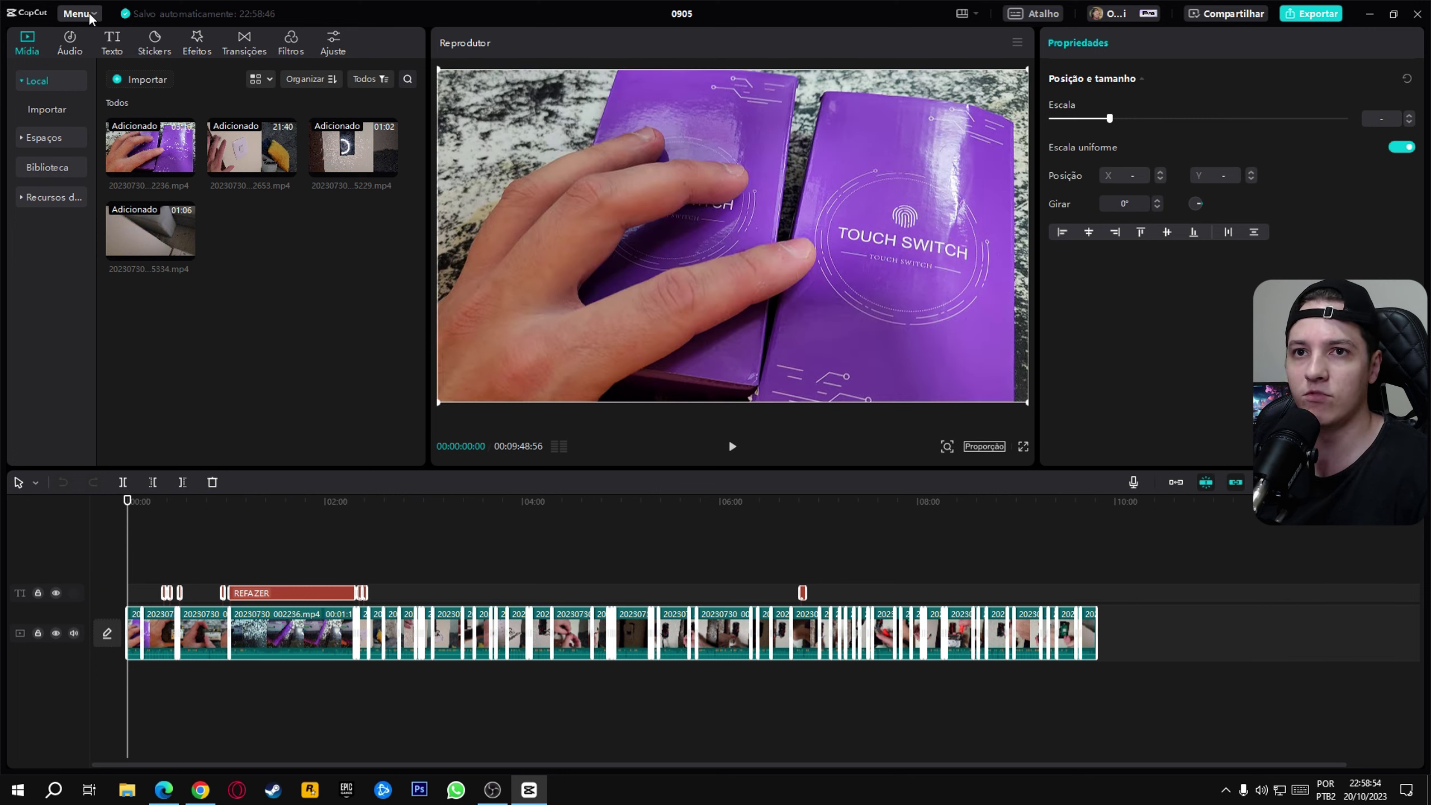
left_click(90, 16)
left_click(1417, 13)
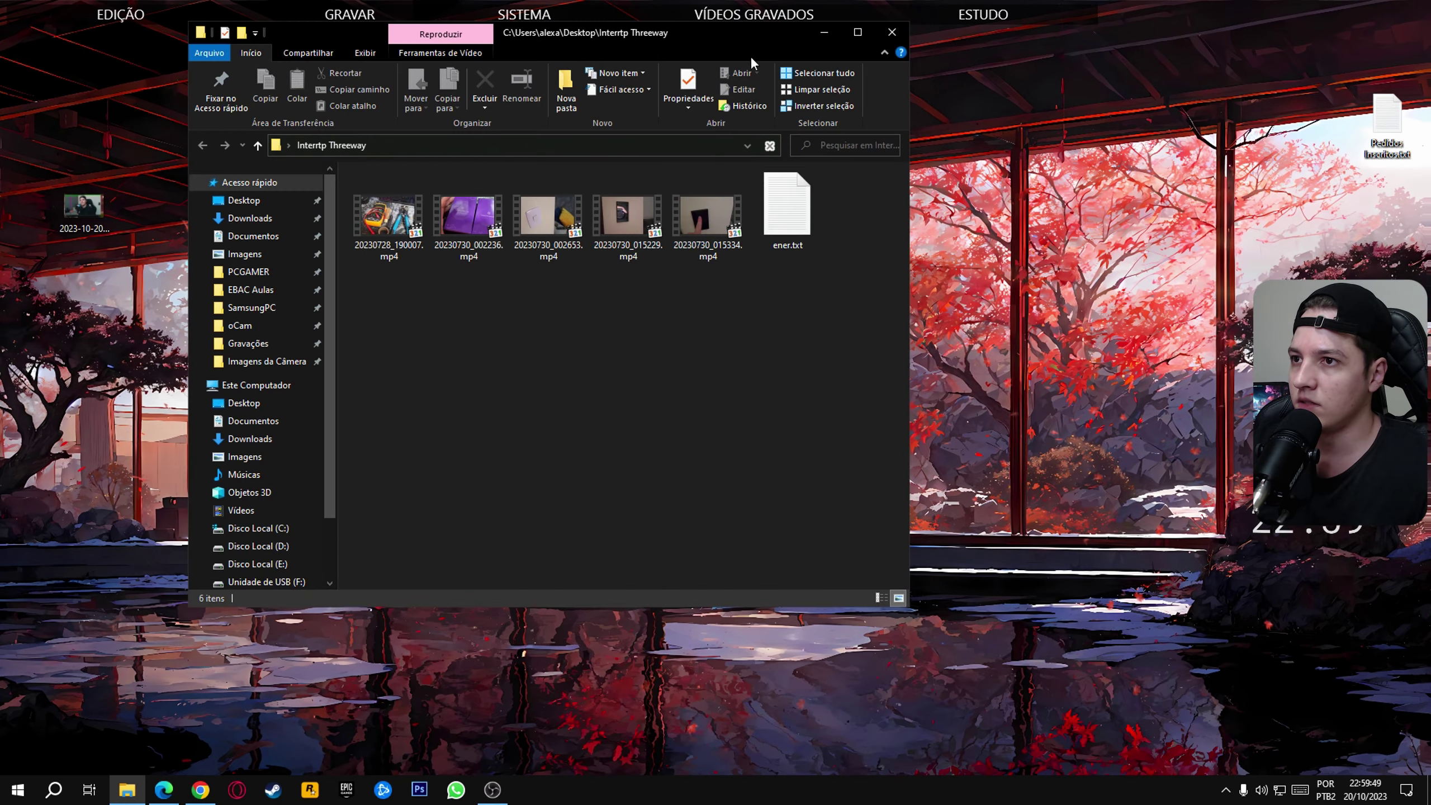
Copy the desktop folder Interrtp Threeway, which holds the source videos, to the USB drive (F:)
left_click_drag(750, 56, 900, 150)
left_click_drag(992, 282, 882, 318)
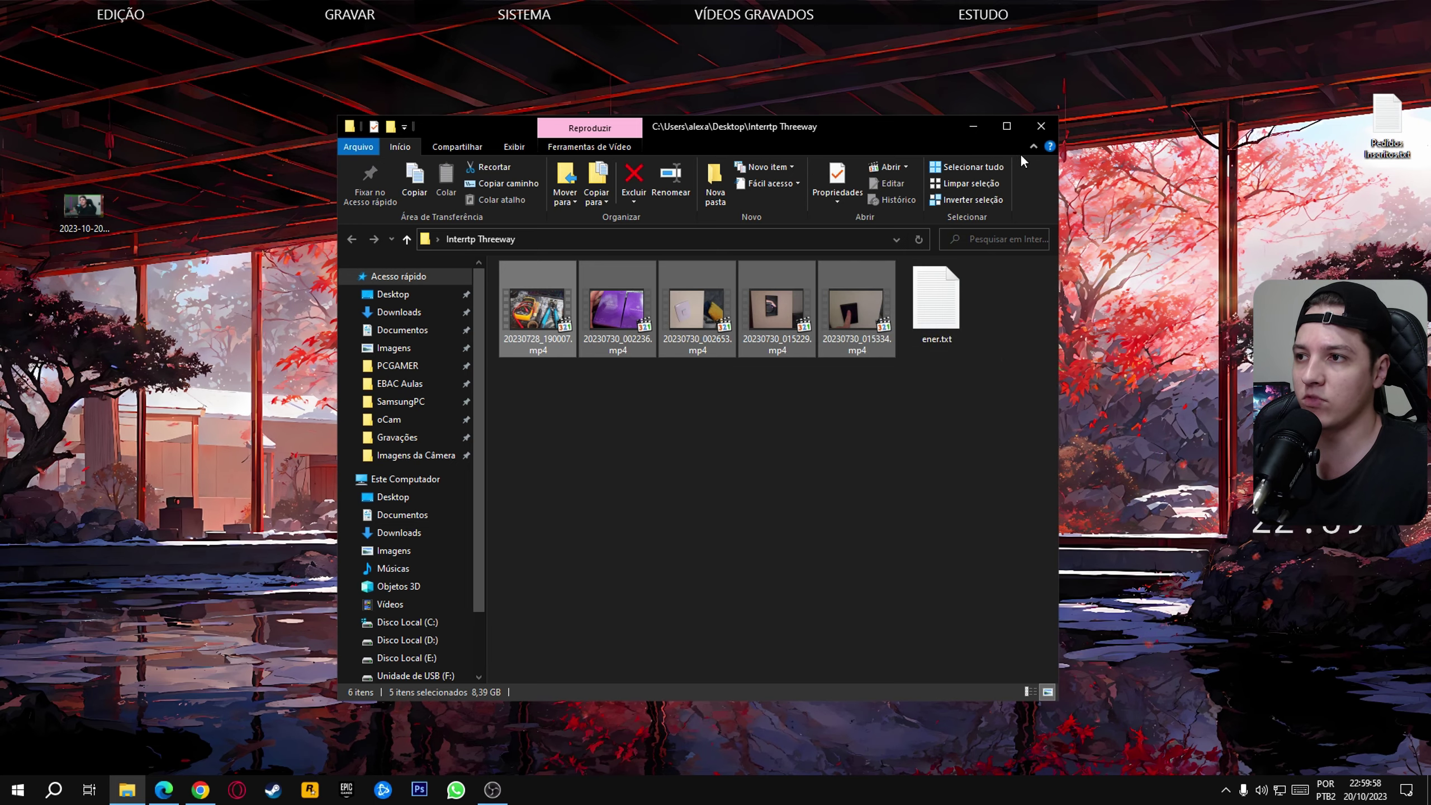
left_click(1041, 126)
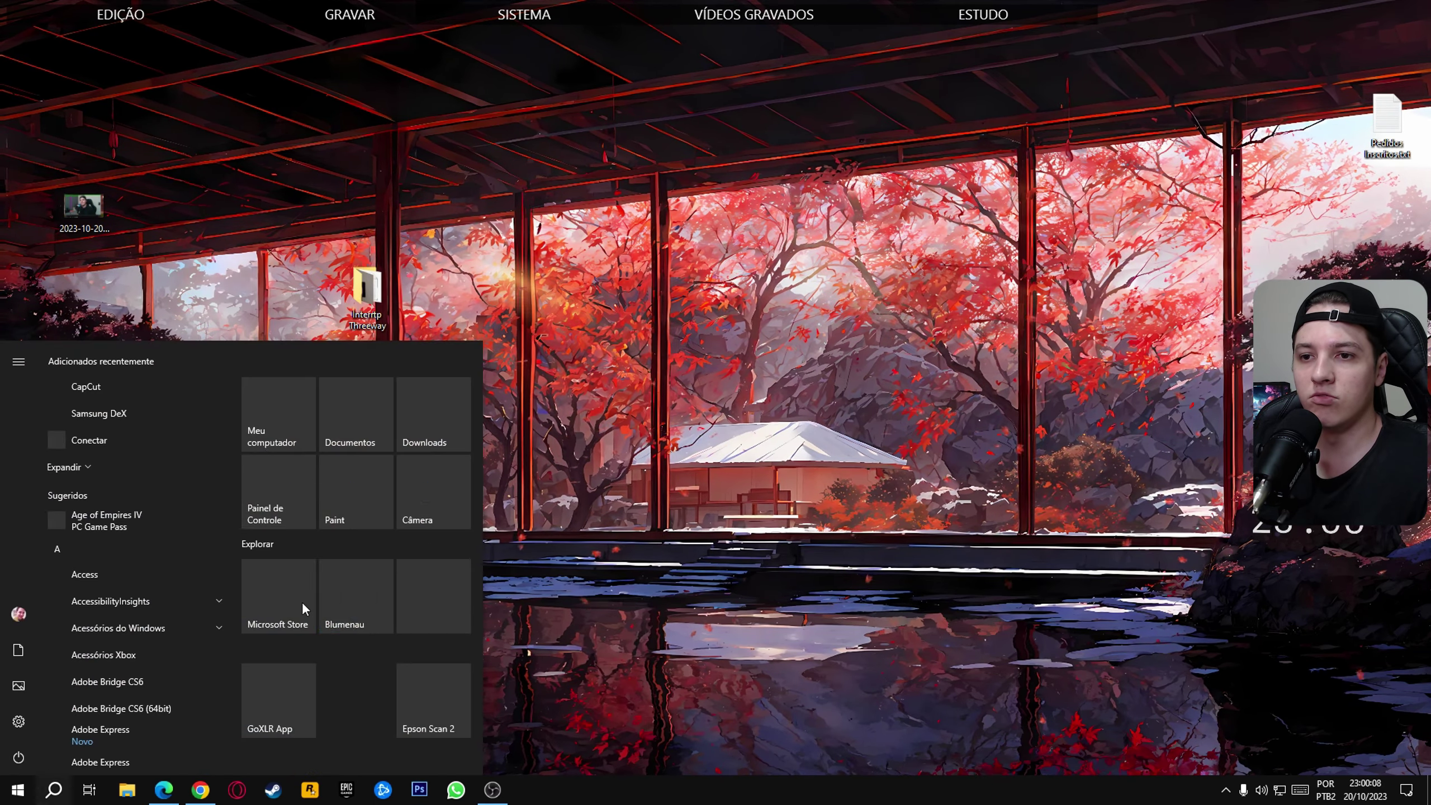
left_click(278, 414)
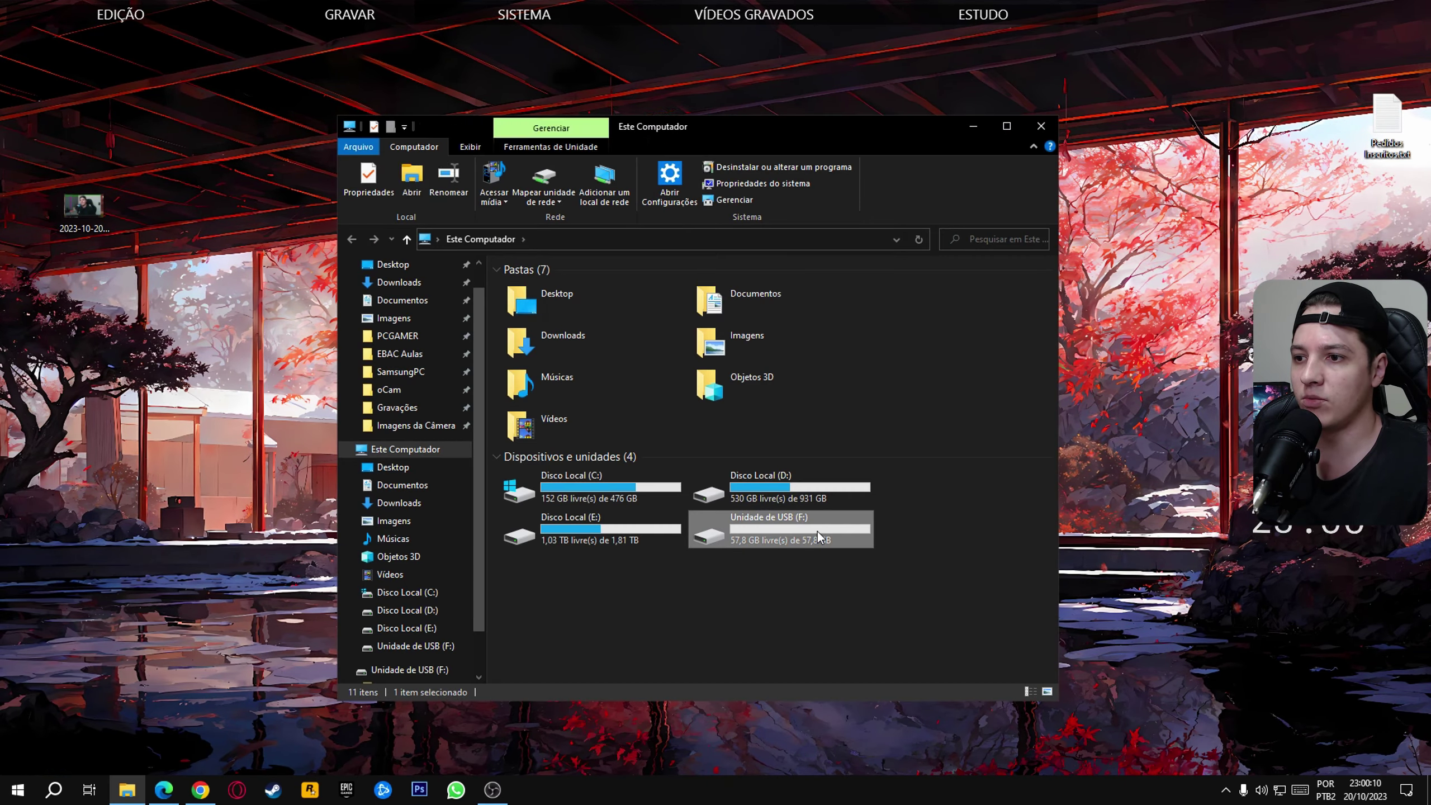
double_click(817, 531)
key("ctrl+v")
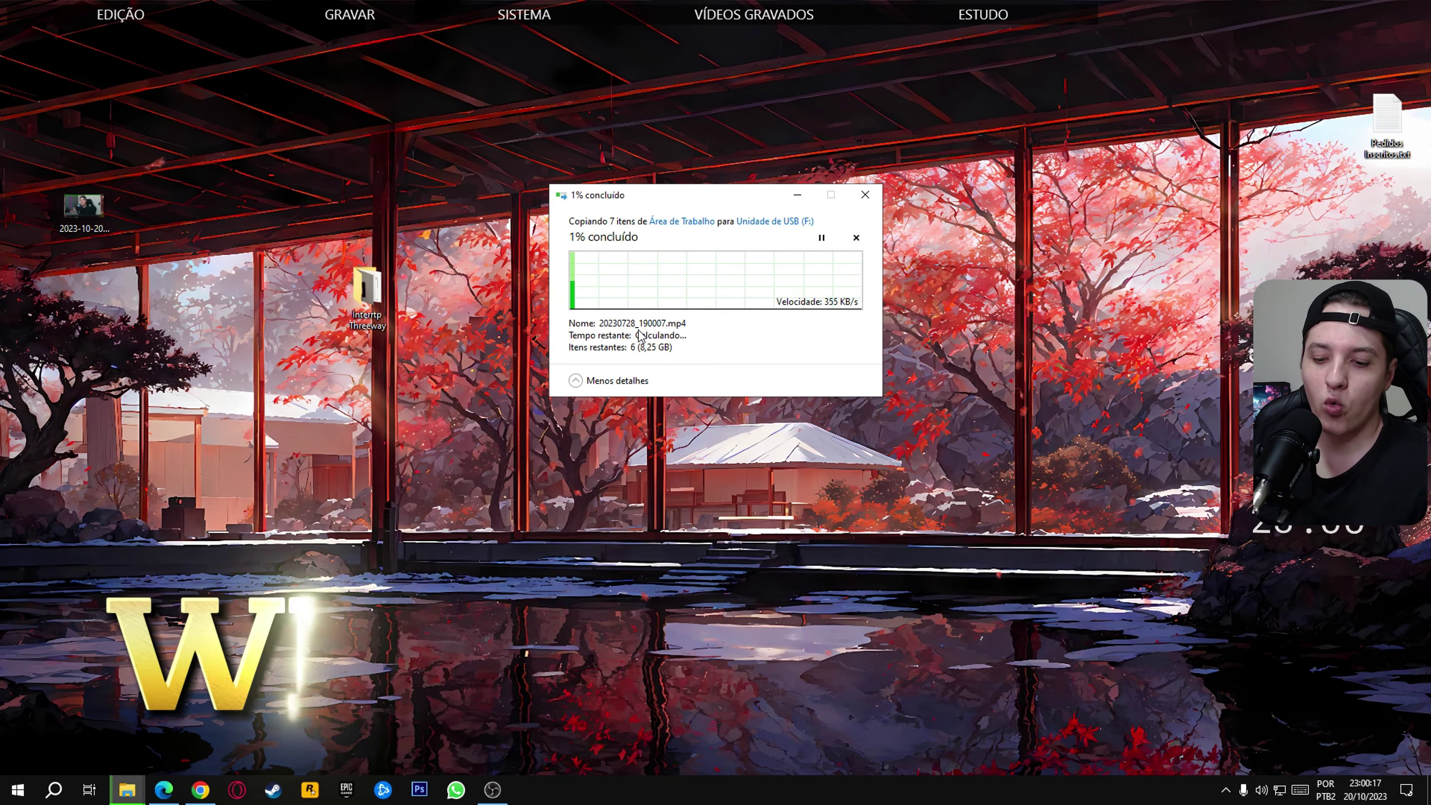
key("super+r")
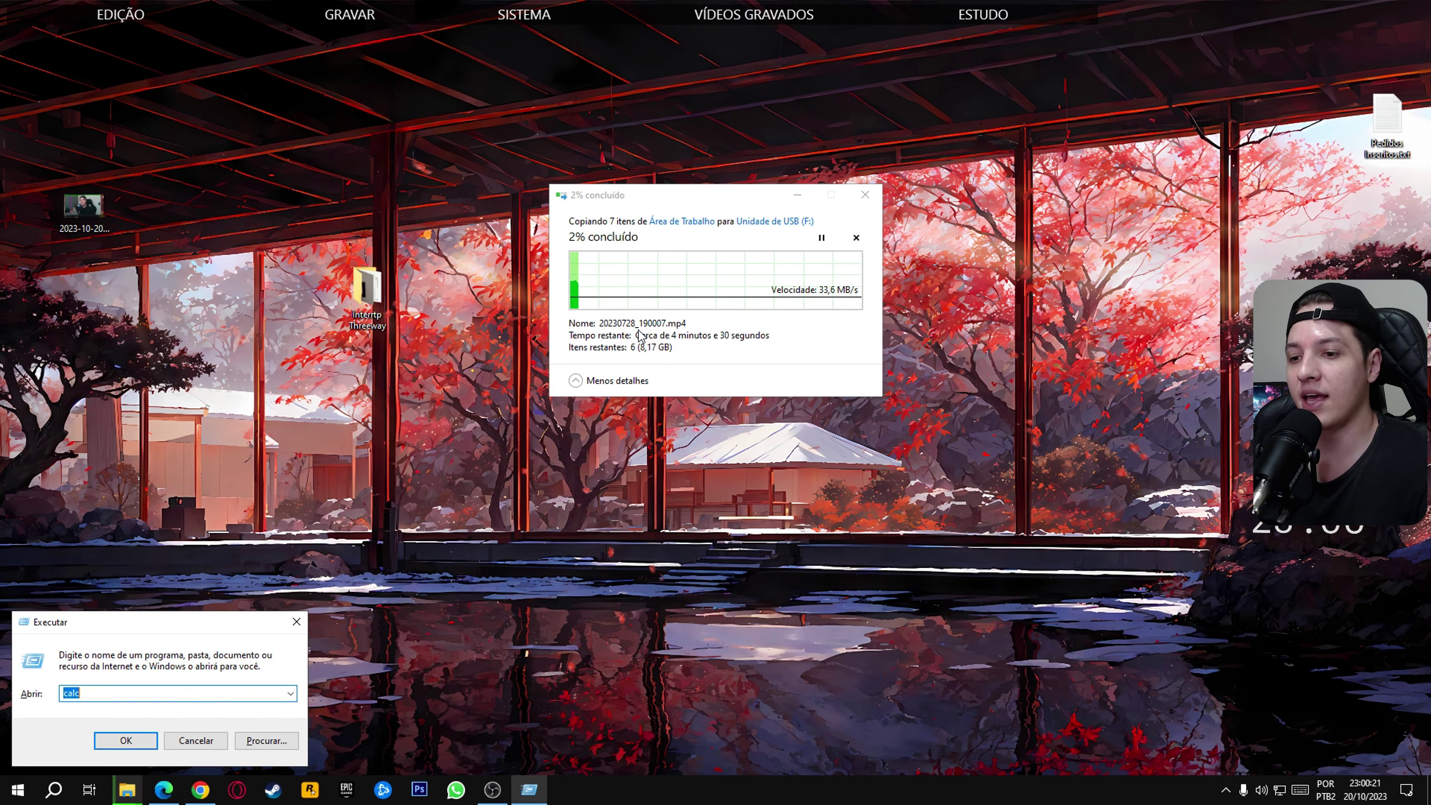
mouse_move(135, 19)
double_click(44, 127)
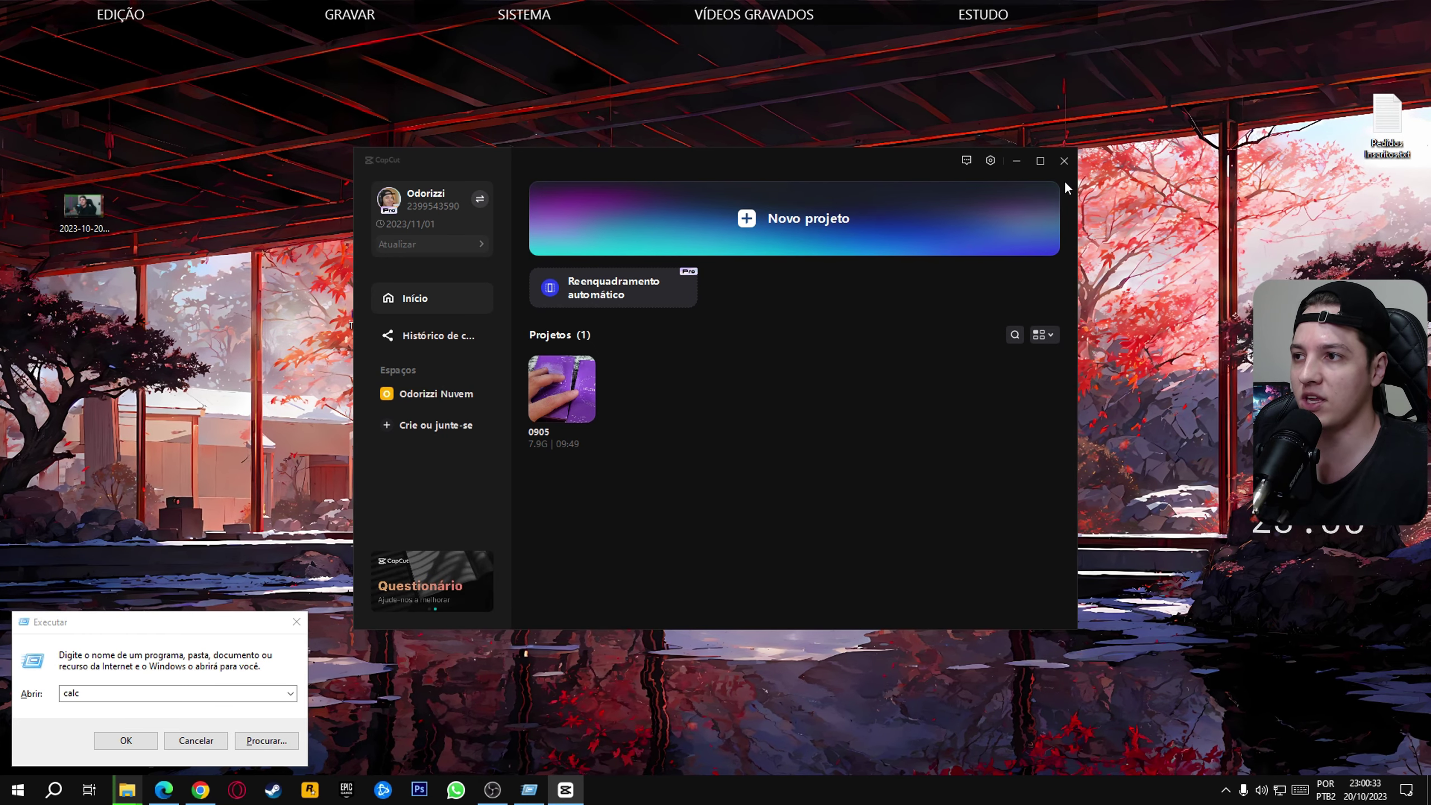
left_click(1063, 161)
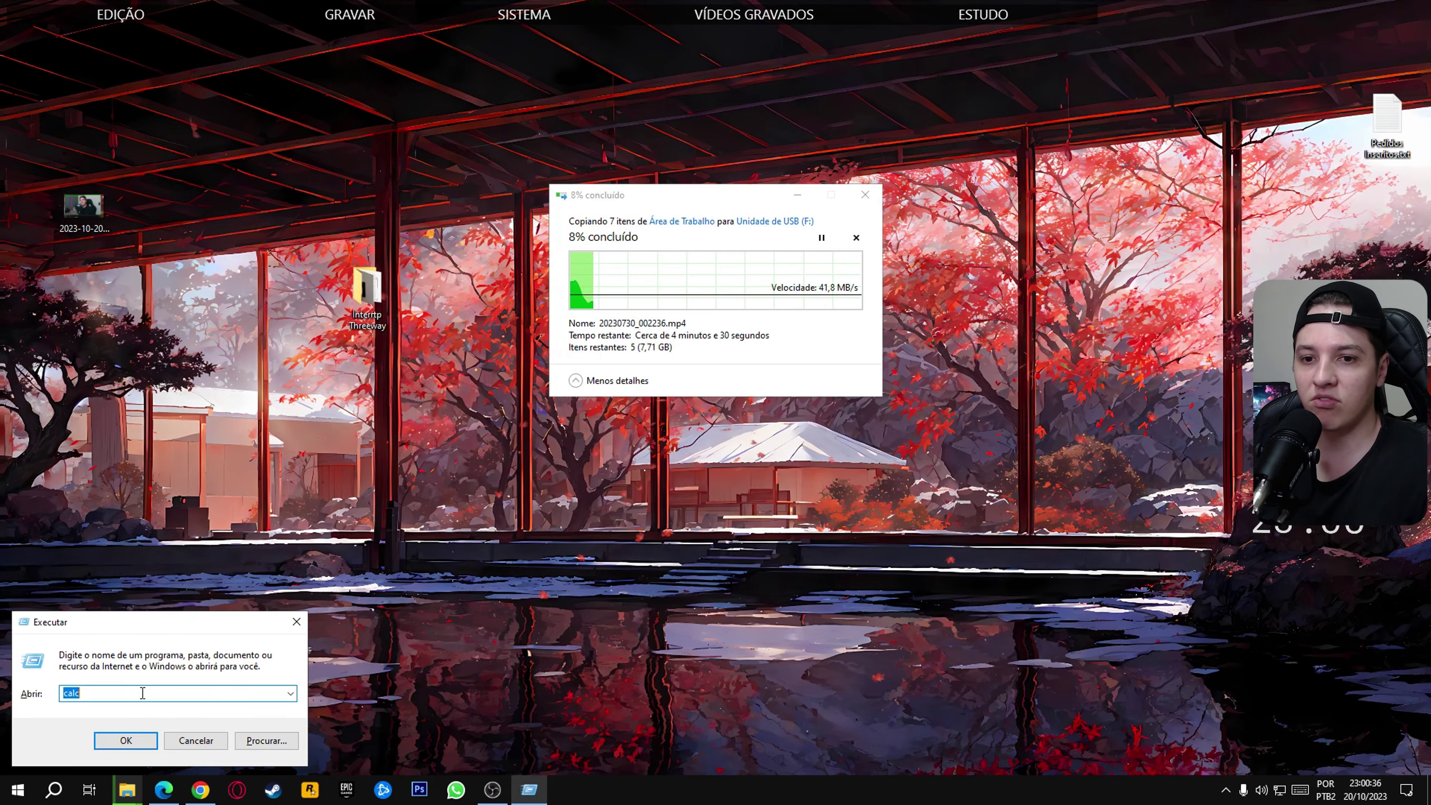
key("Escape")
Run appdata and open the Local\CapCut\User Data folder
key("super+r")
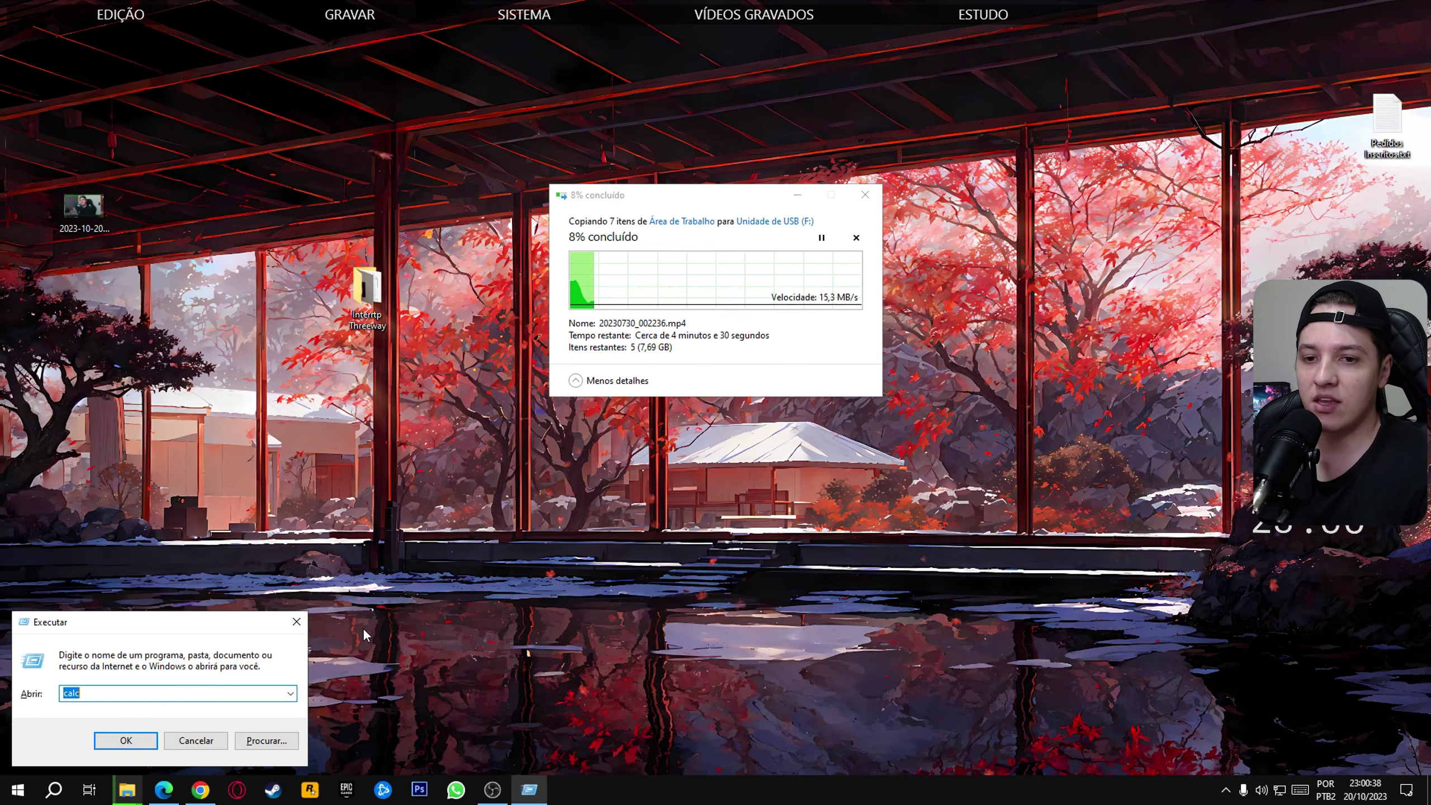
type("appdat")
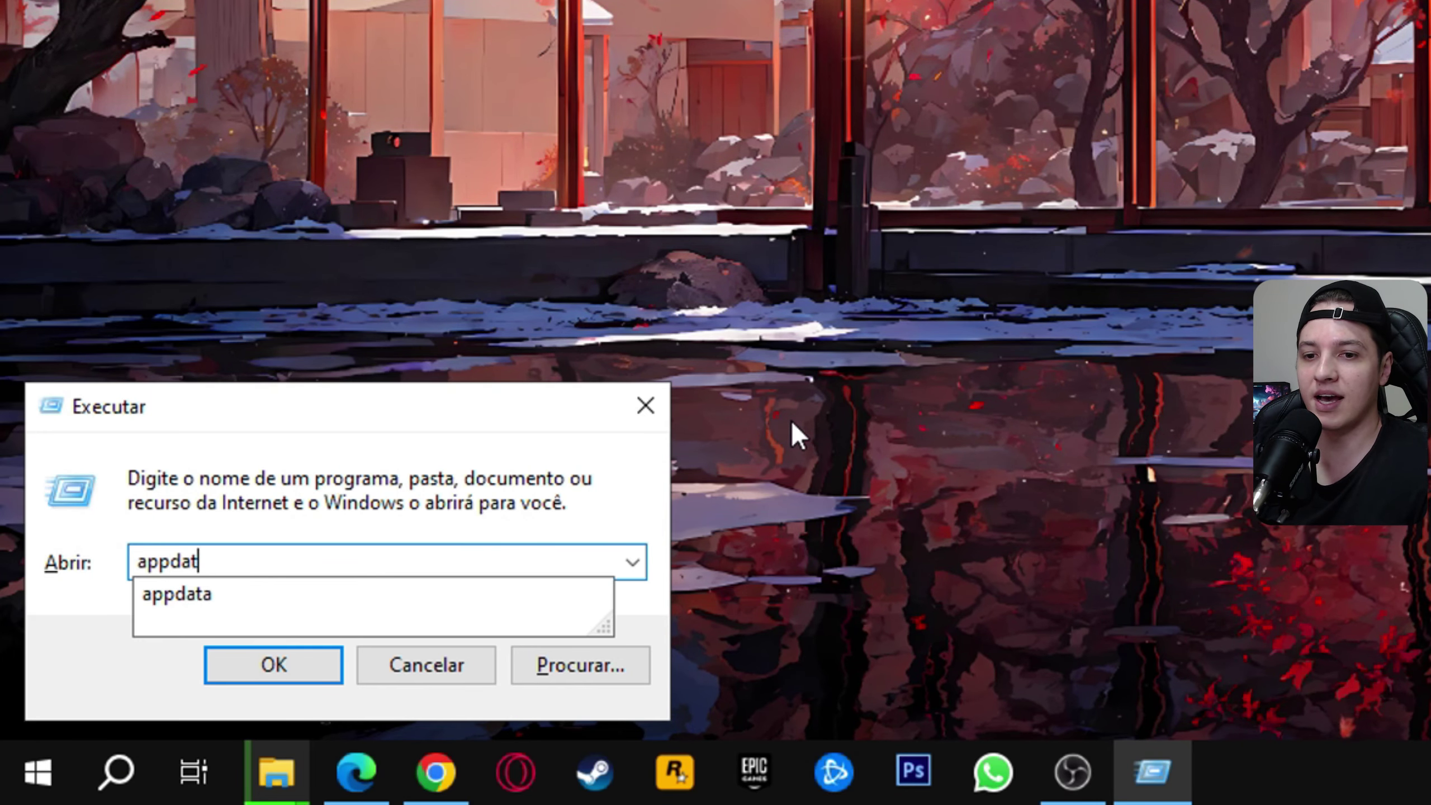
type("a")
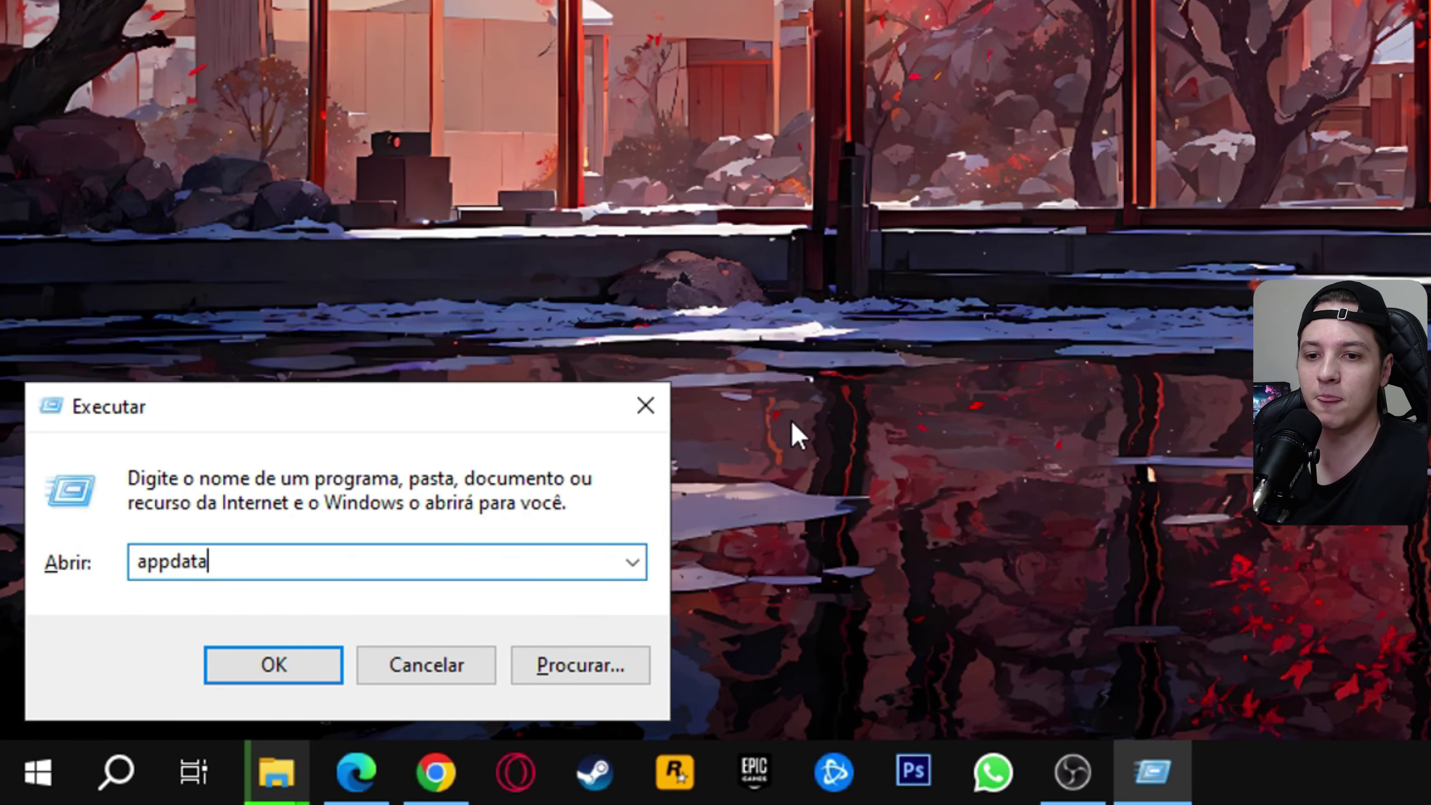
left_click(311, 663)
double_click(211, 164)
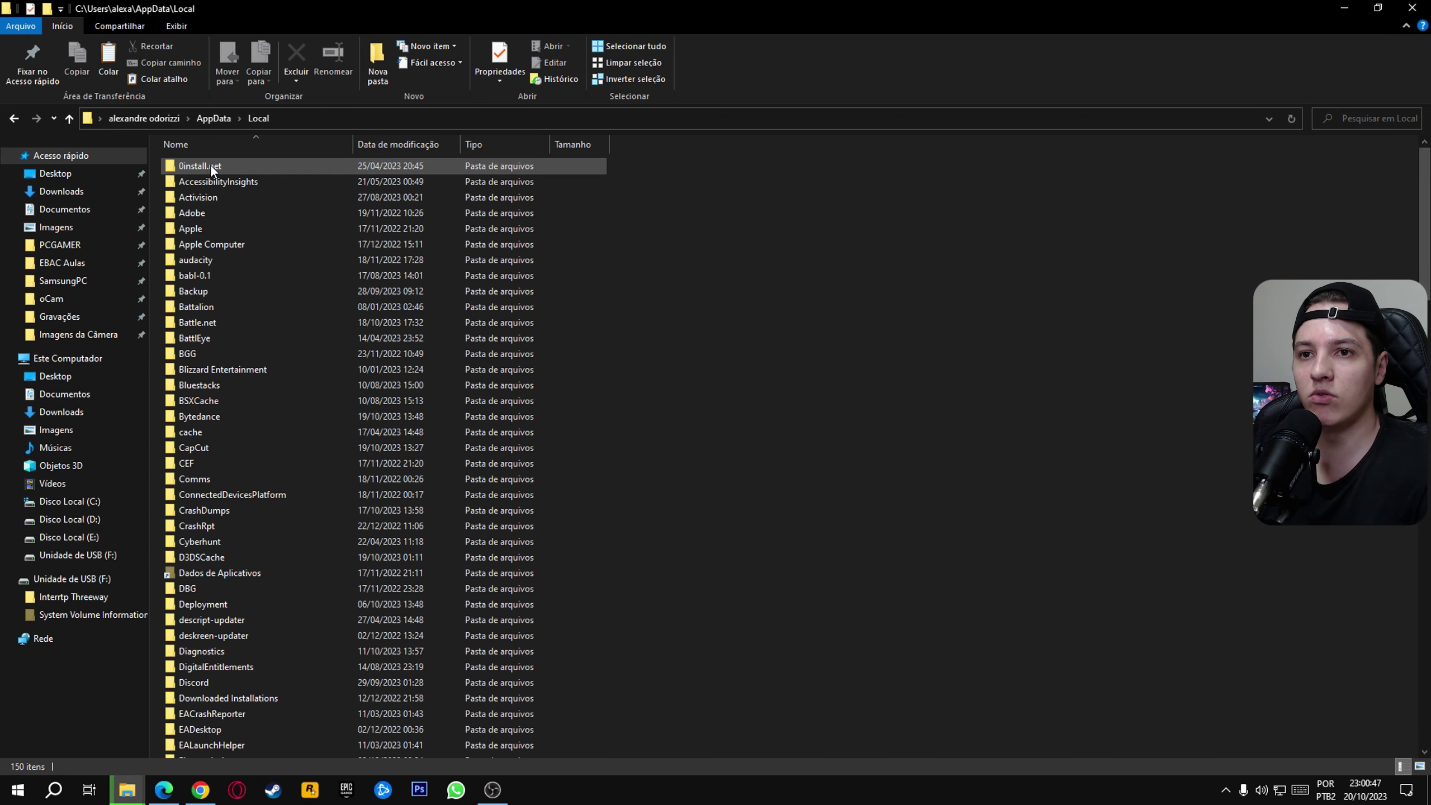
double_click(214, 449)
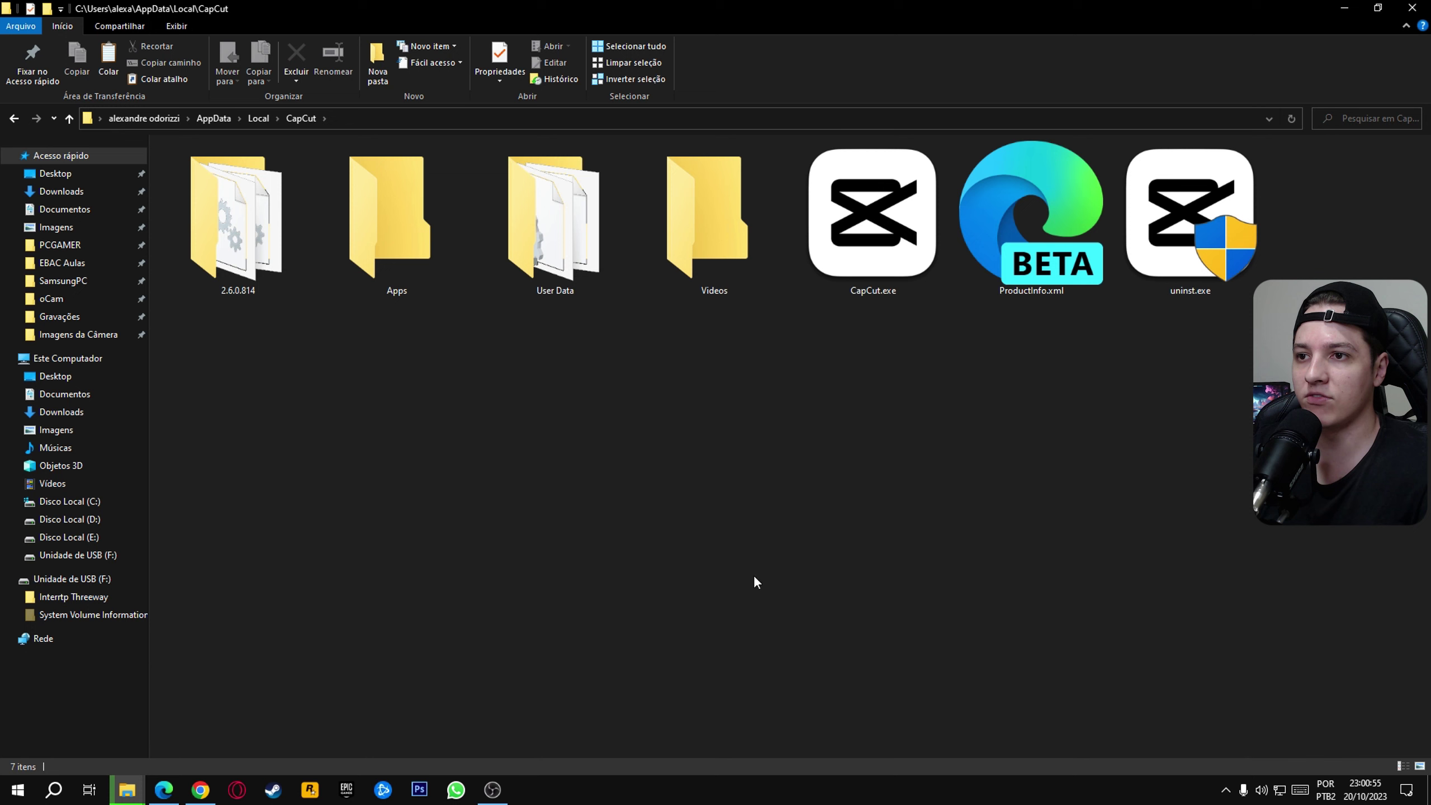
double_click(556, 248)
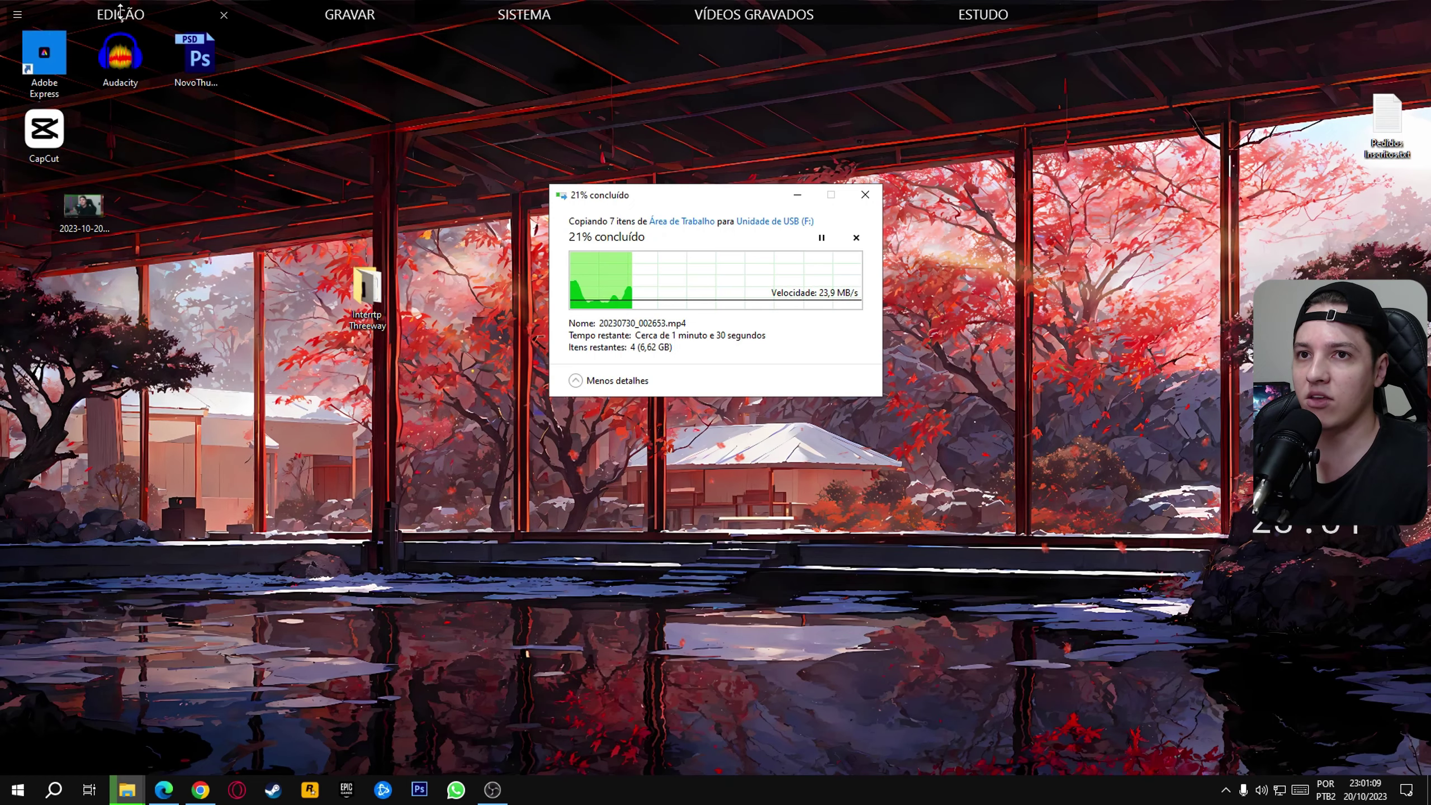
Copy the Projects folder from CapCut's User Data into the Interrtp Threeway folder on the USB drive (F:)
double_click(45, 129)
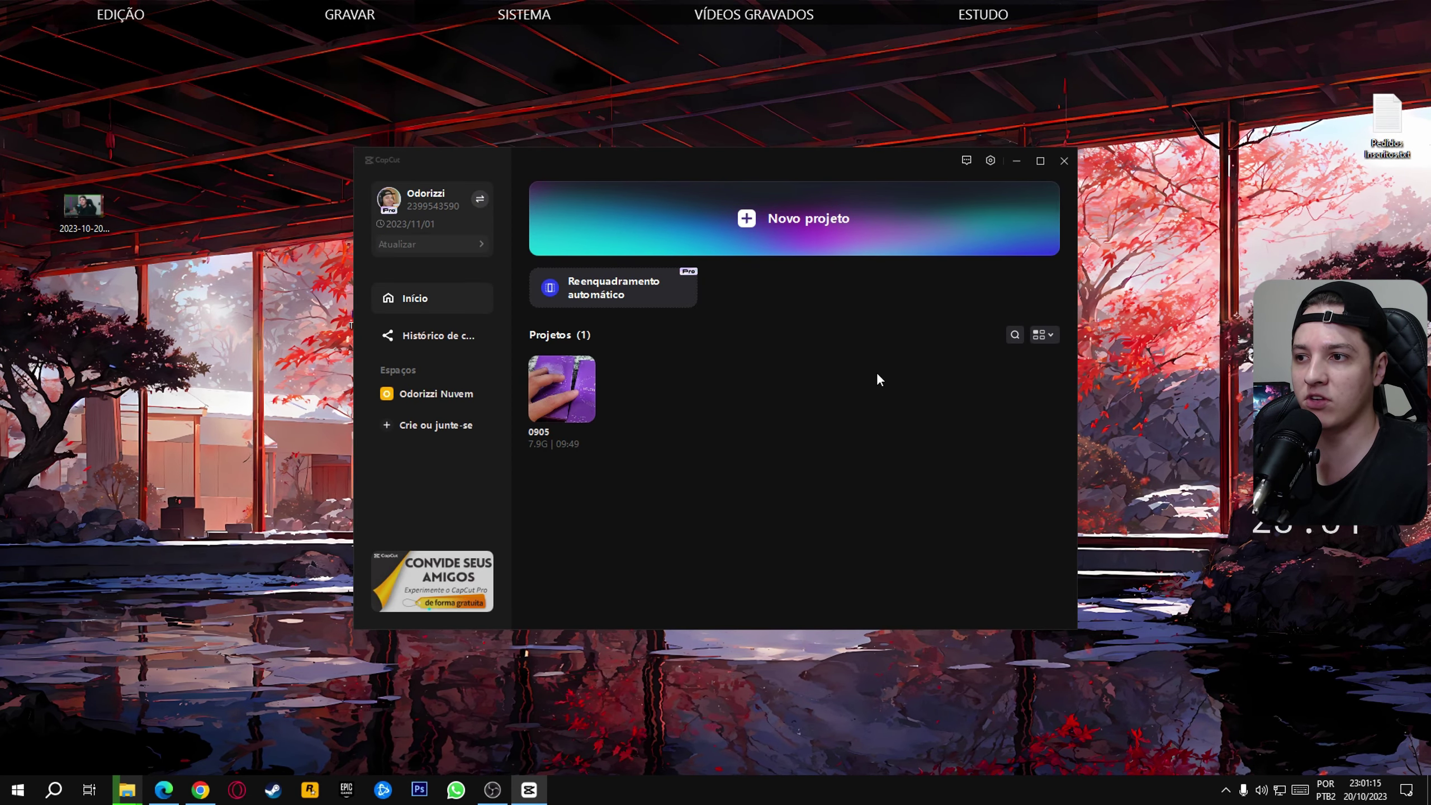
left_click(1064, 161)
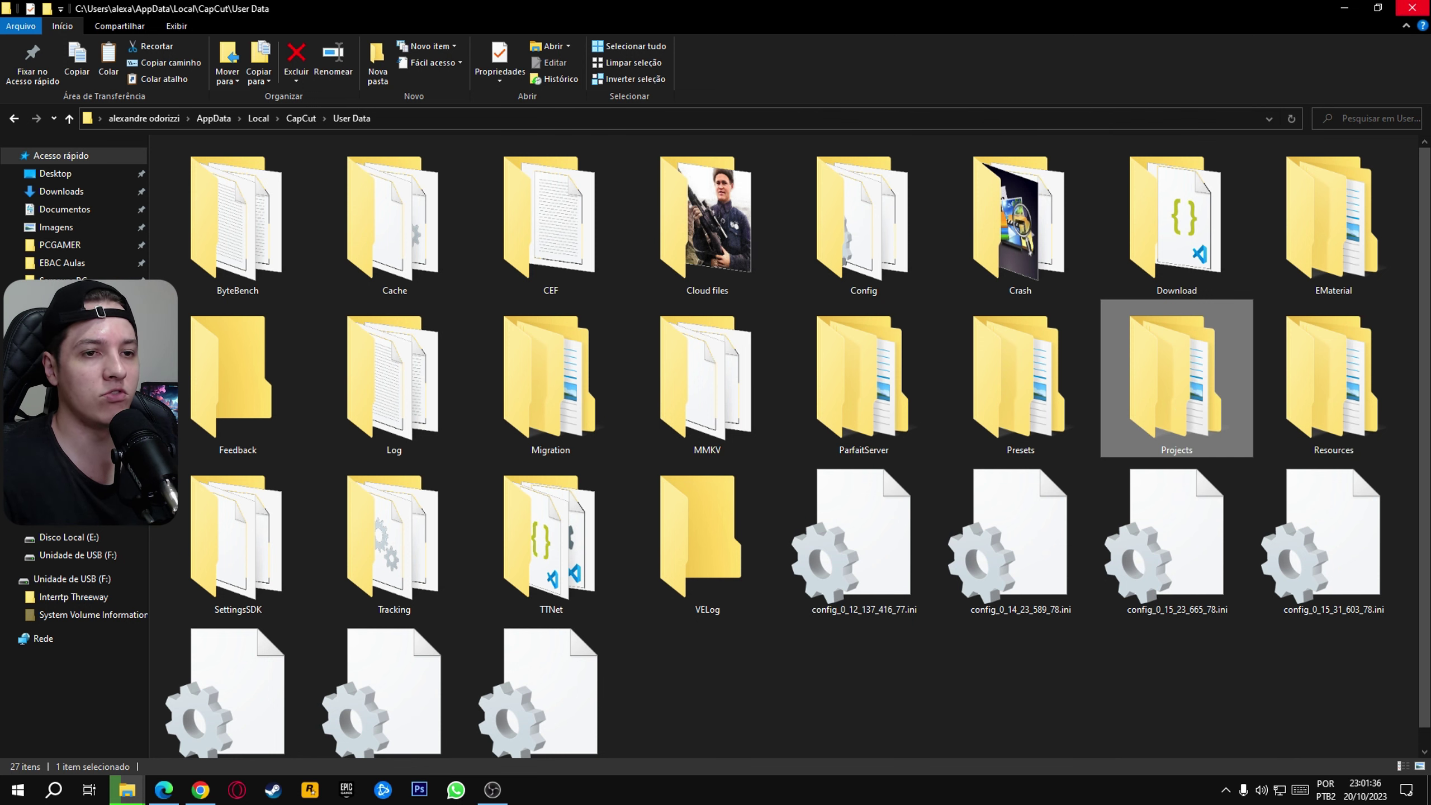
left_click(107, 554)
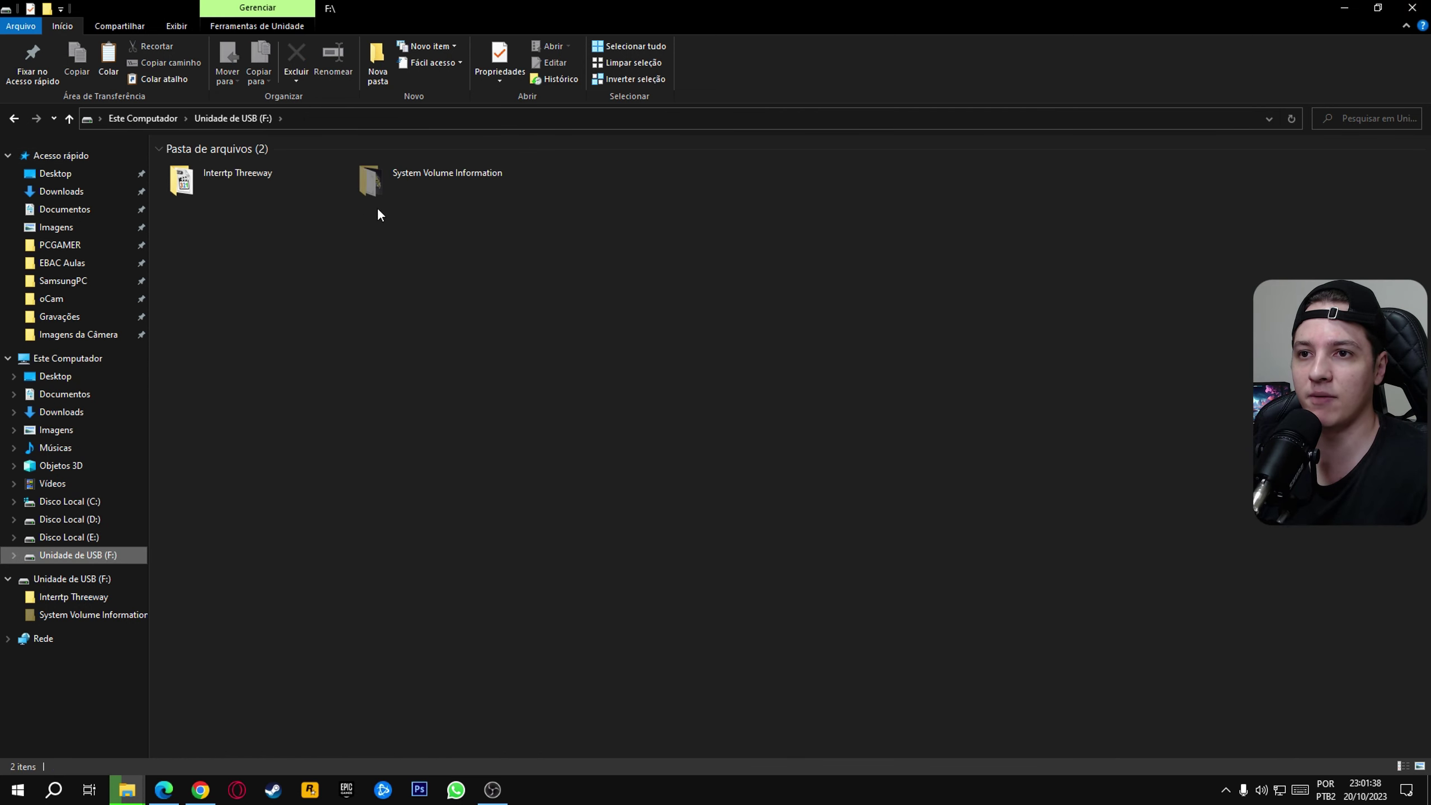
left_click(250, 178)
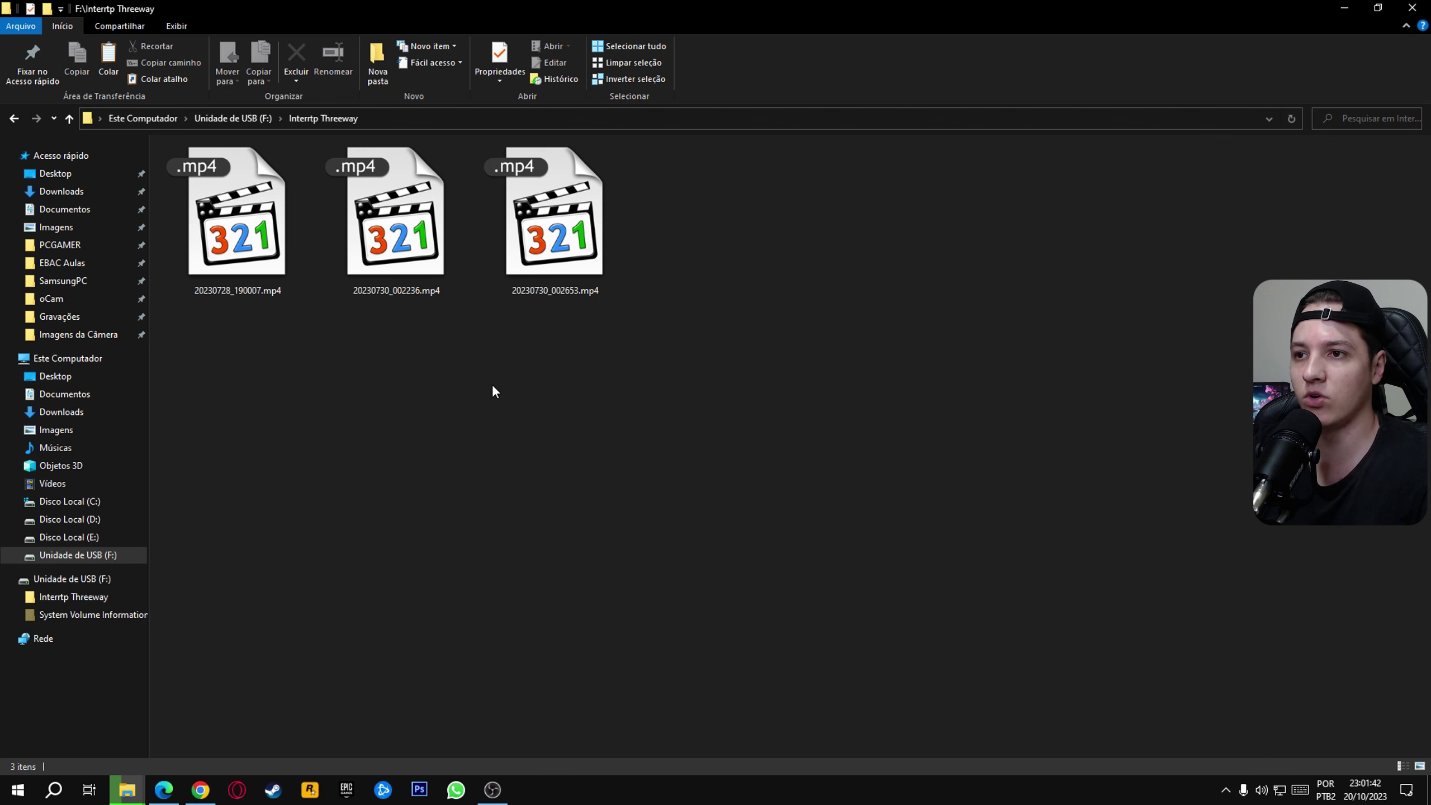
key("ctrl+v")
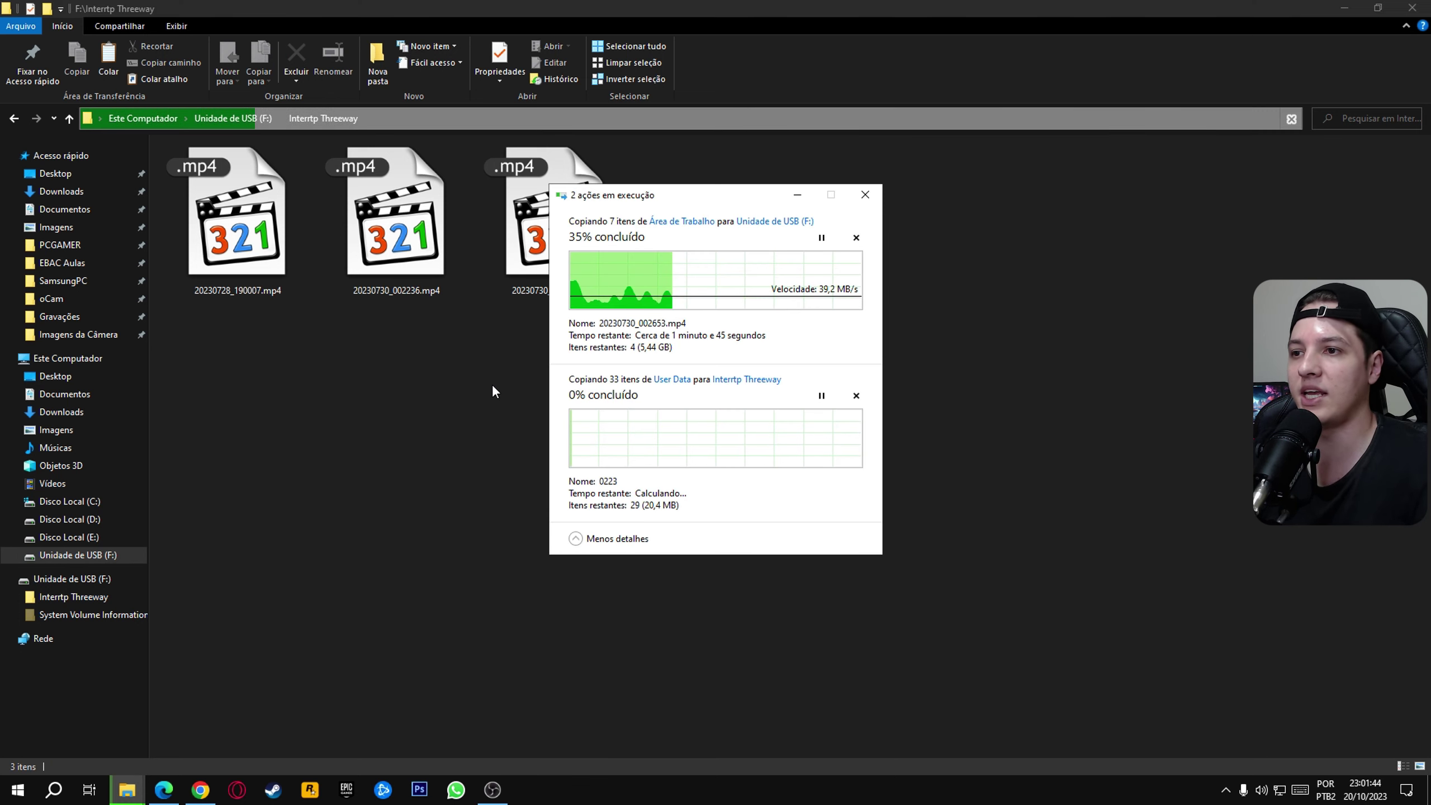